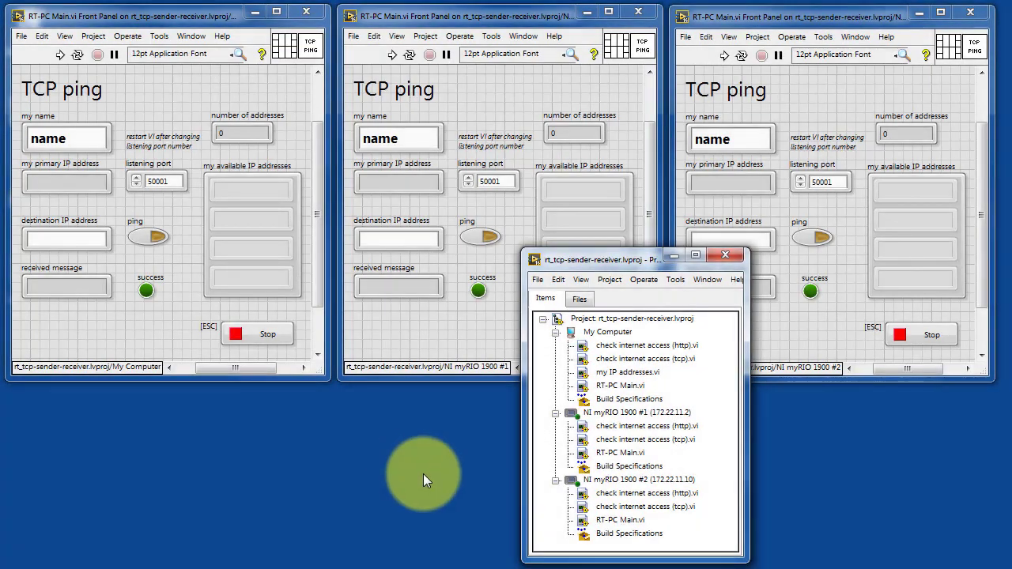
# Select RT-PC Main.vi under My Computer in the Project Explorer
pyautogui.click(623, 386)
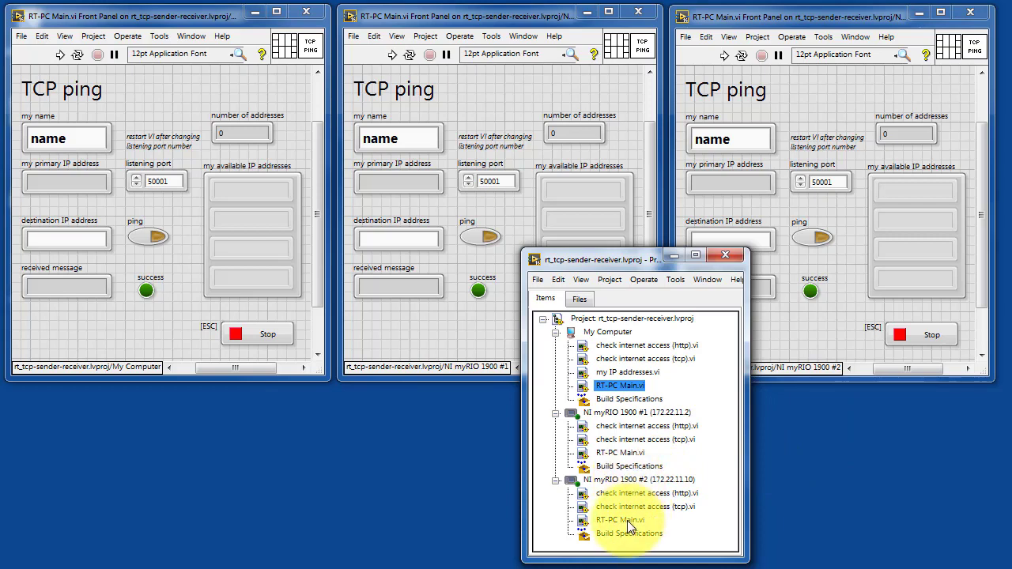
# Run the PC ping panel, then deploy and run the myRIO 1900 #1 and #2 panels
pyautogui.click(59, 55)
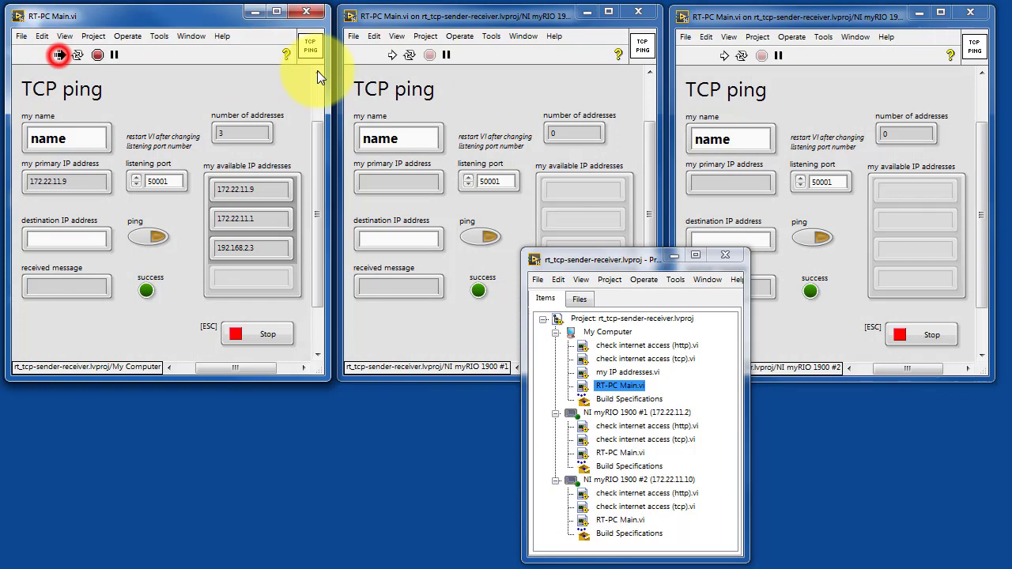
pyautogui.click(392, 54)
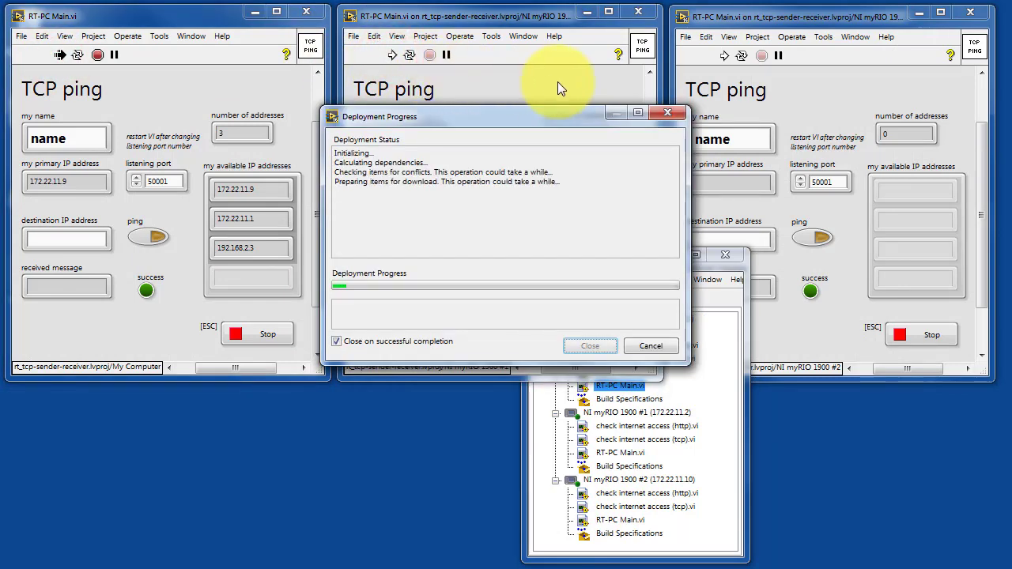
pyautogui.click(723, 55)
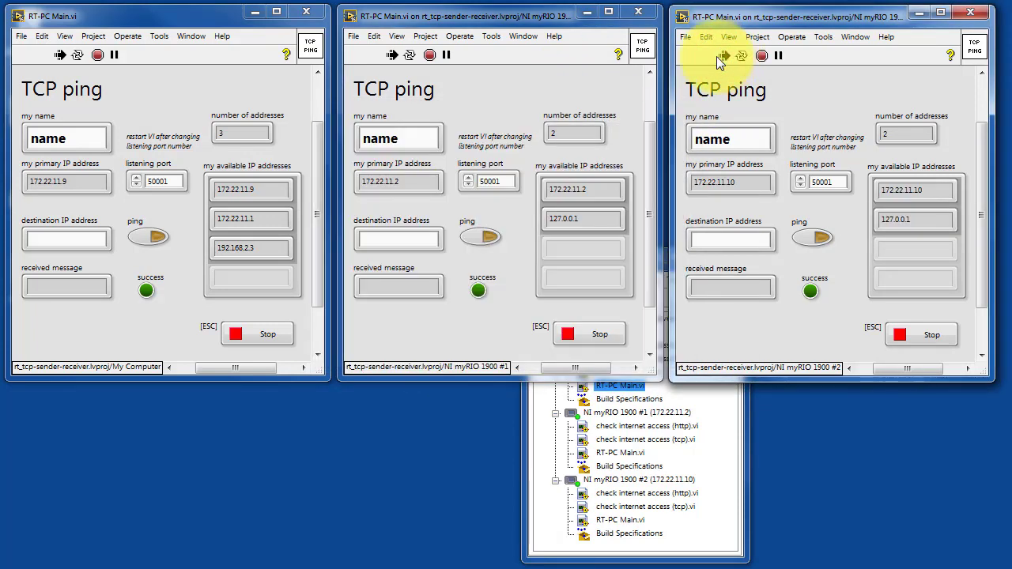
# Rename the first two panels' 'my name' to PC and RIO1, and begin naming the third RIO
pyautogui.doubleClick(59, 139)
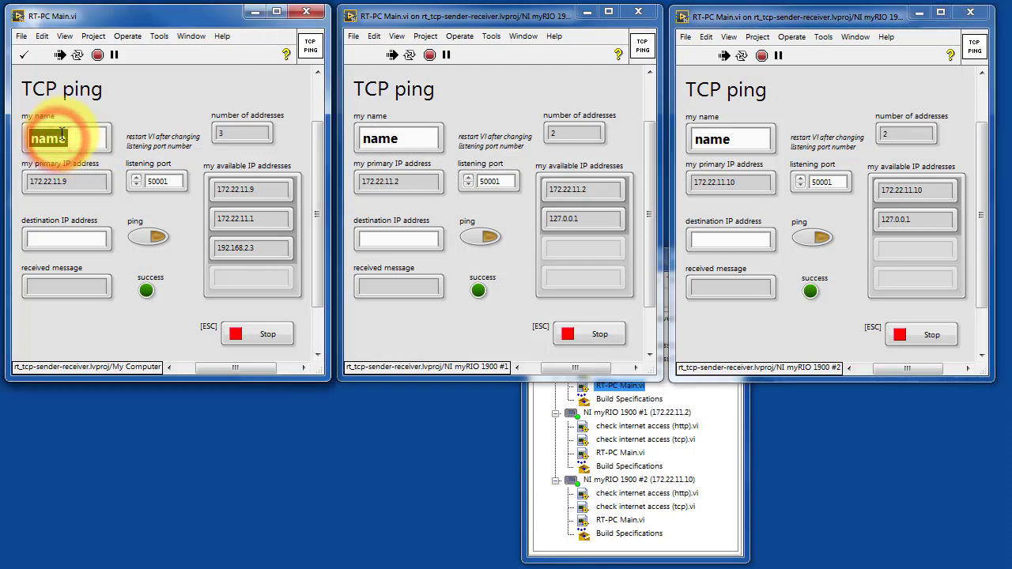
pyautogui.write('PC')
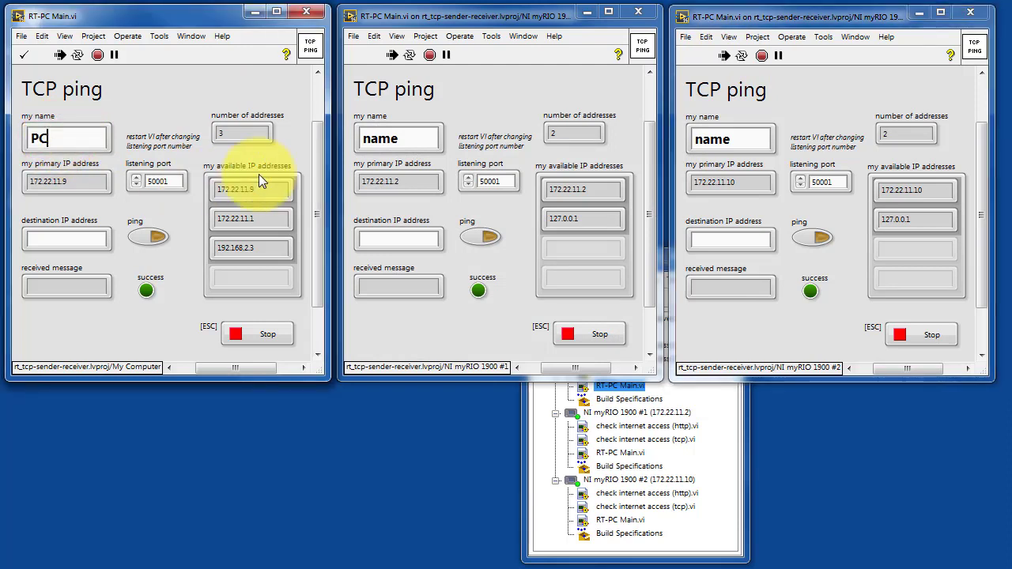
pyautogui.moveTo(364, 140); pyautogui.dragTo(434, 142)
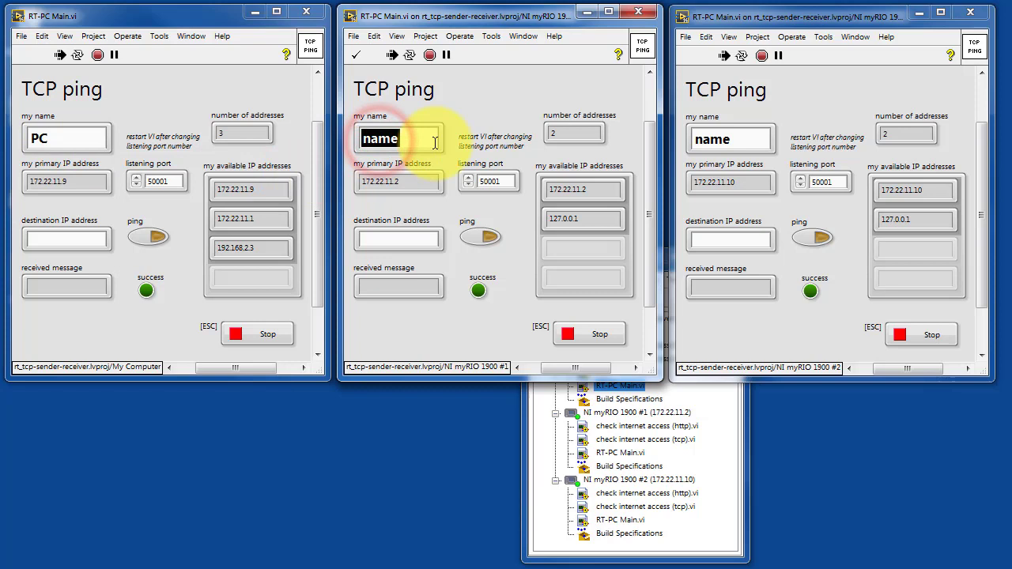
pyautogui.write('RIO1')
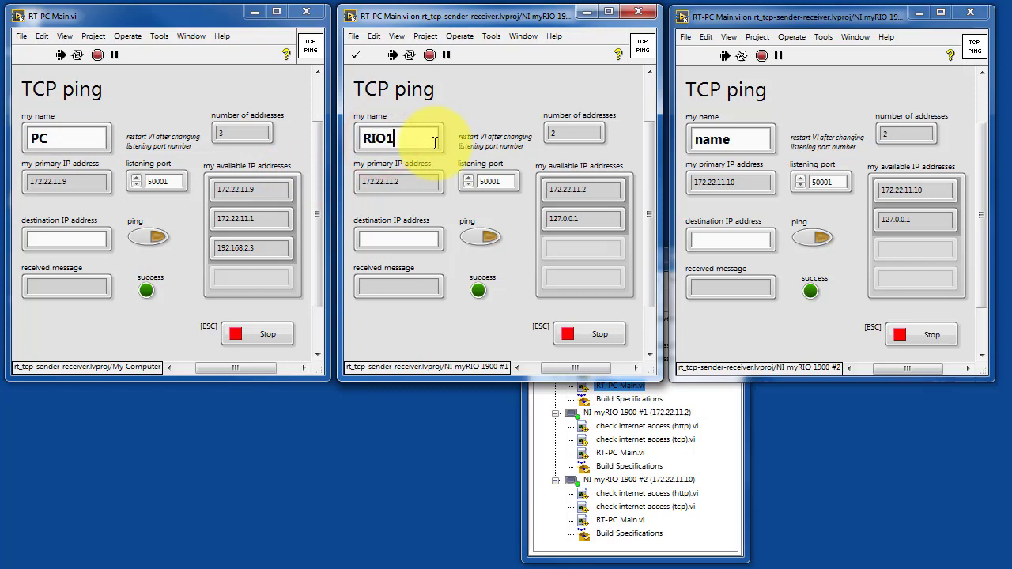
pyautogui.doubleClick(716, 140)
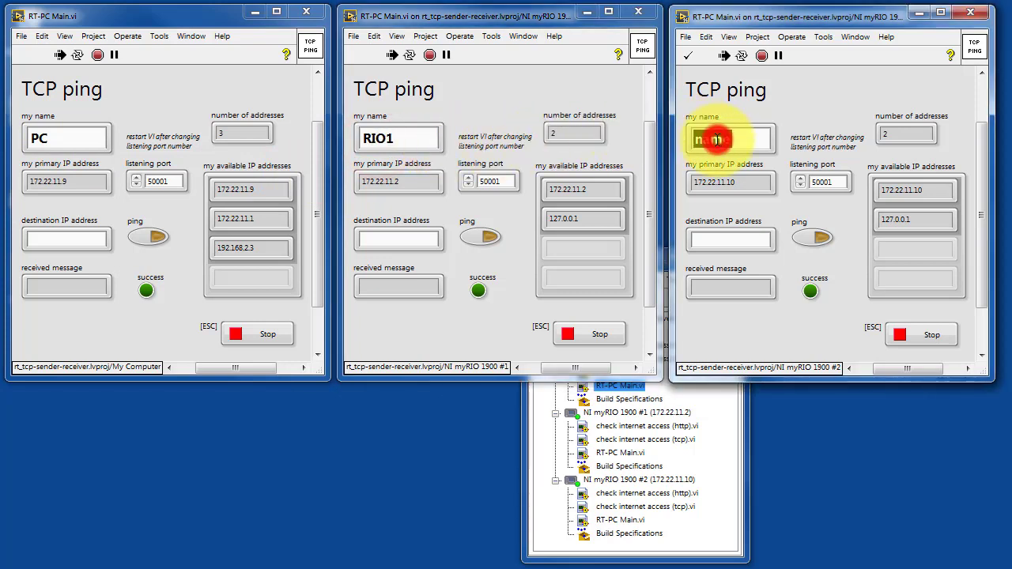
pyautogui.write('RIO')
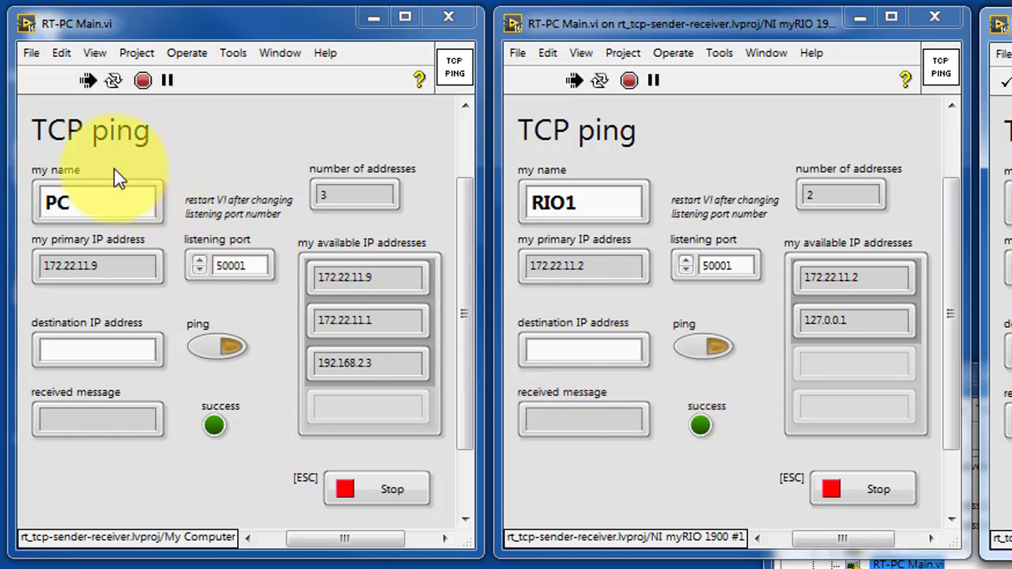
# Copy the PC's 172.22.11.9 into RIO1's destination IP, ping, and dismiss Error 59
pyautogui.doubleClick(85, 264)
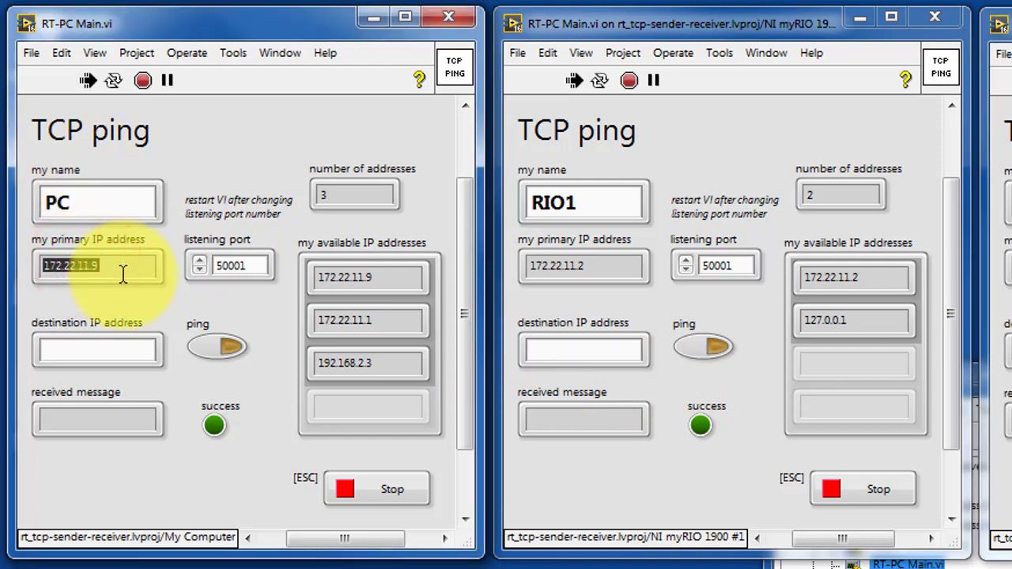
pyautogui.hotkey('ctrl', 'c')
pyautogui.click(596, 348)
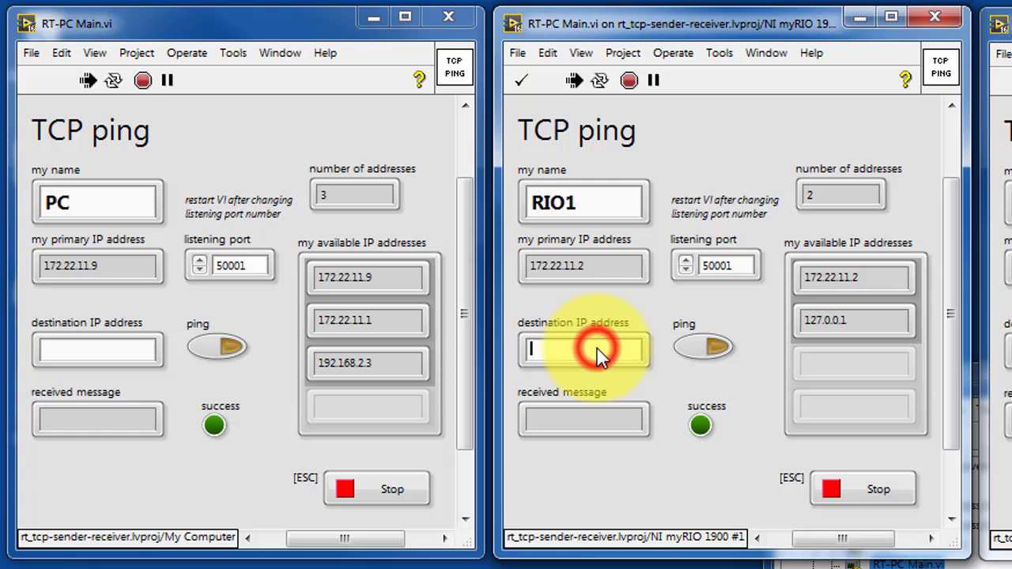
pyautogui.hotkey('ctrl', 'v')
pyautogui.click(707, 348)
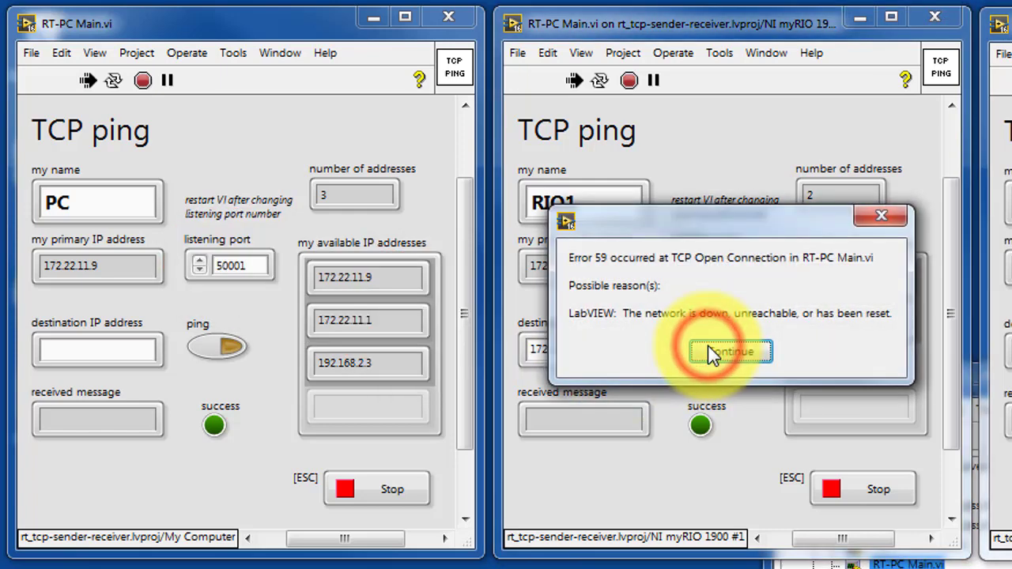
pyautogui.click(721, 354)
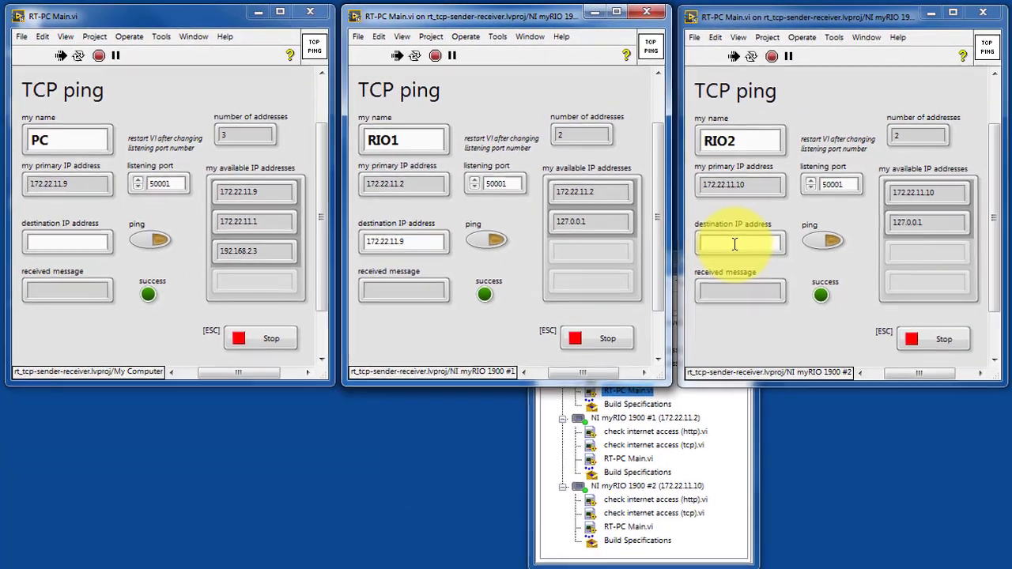
# Set RIO2's destination IP to 172.22.11.9 and ping the PC, then switch the ping off
pyautogui.click(734, 244)
pyautogui.write('172.22.11.9')
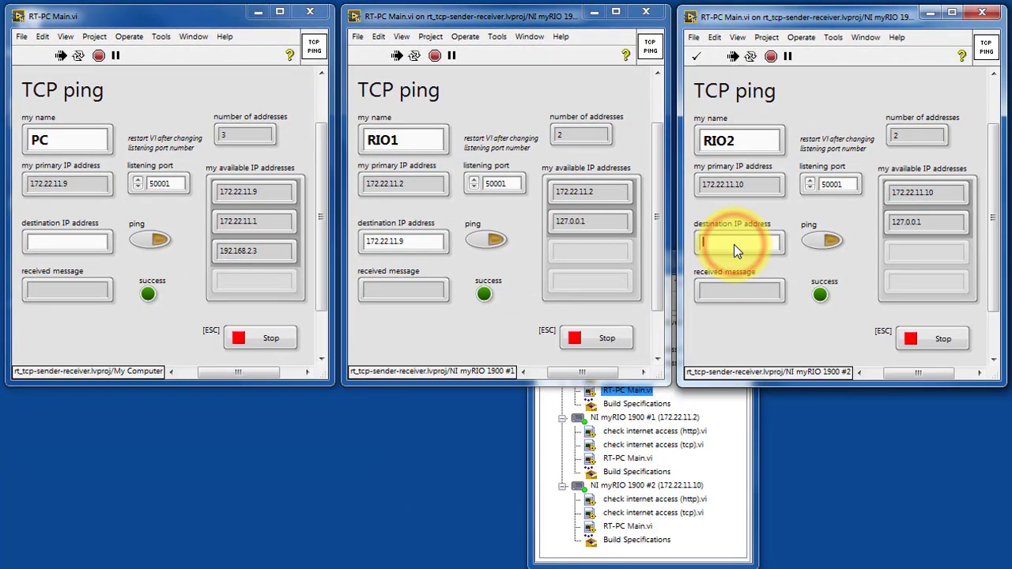
pyautogui.click(825, 242)
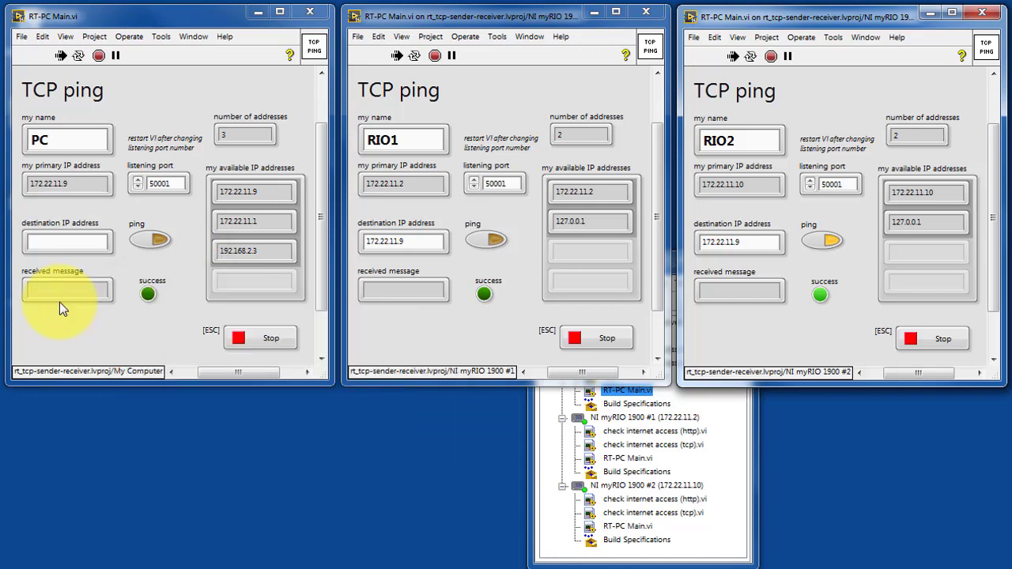
pyautogui.click(826, 238)
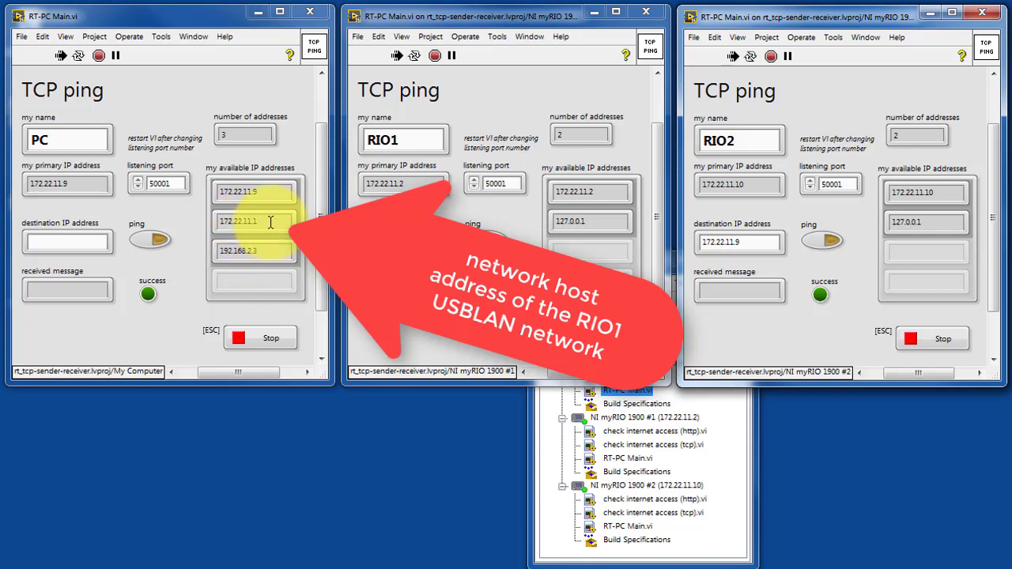
# Replace RIO1's destination IP with the PC's 172.22.11.1, then ping it and switch ping off
pyautogui.moveTo(272, 228); pyautogui.dragTo(214, 221)
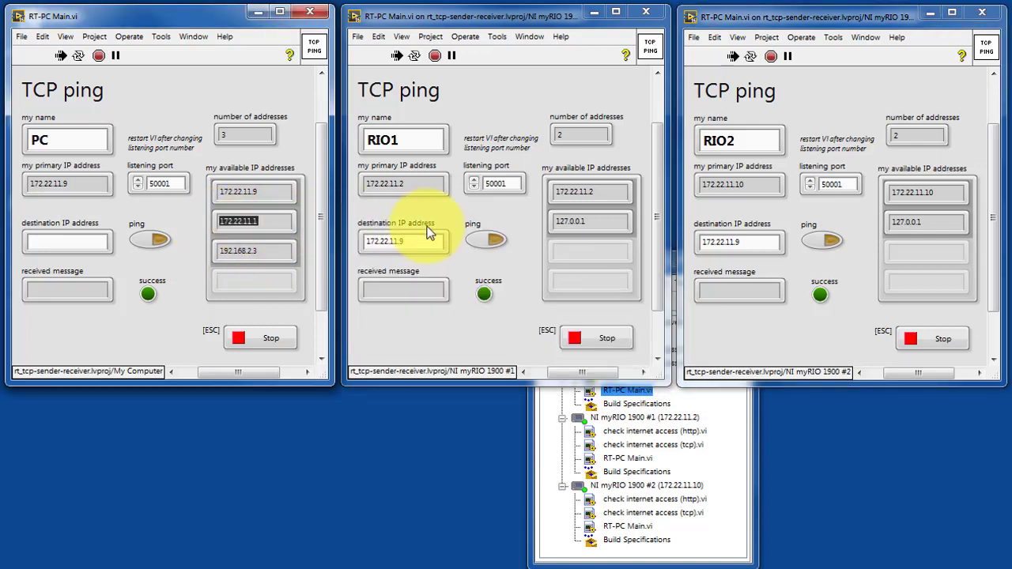
pyautogui.moveTo(421, 242); pyautogui.dragTo(337, 240)
pyautogui.hotkey('ctrl', 'v')
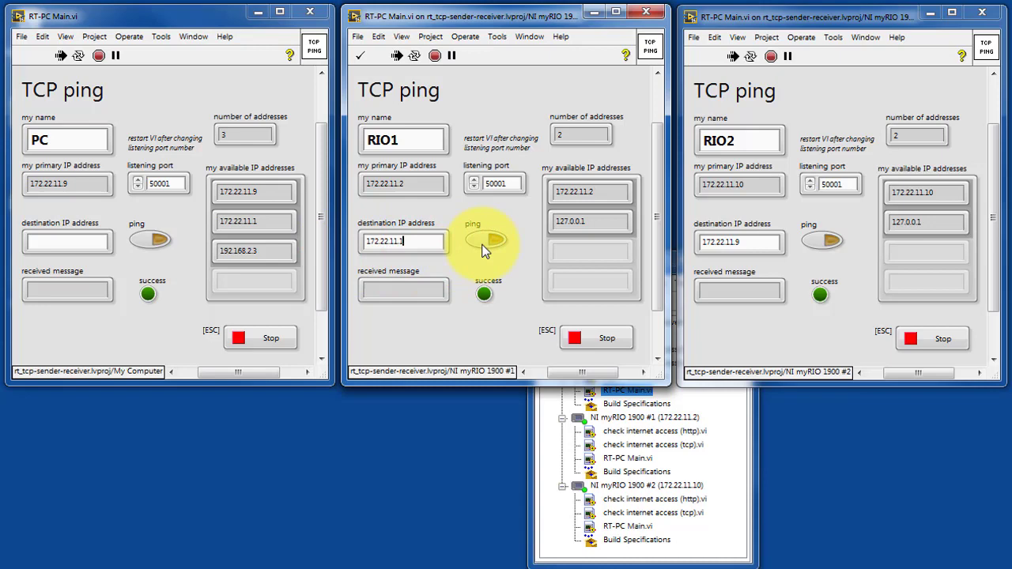
pyautogui.click(490, 246)
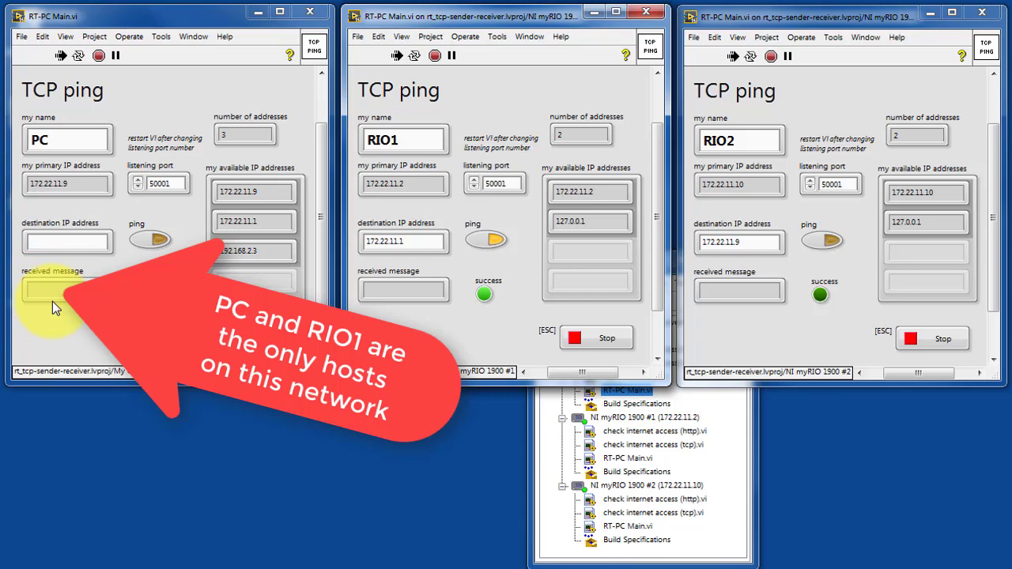
pyautogui.click(493, 247)
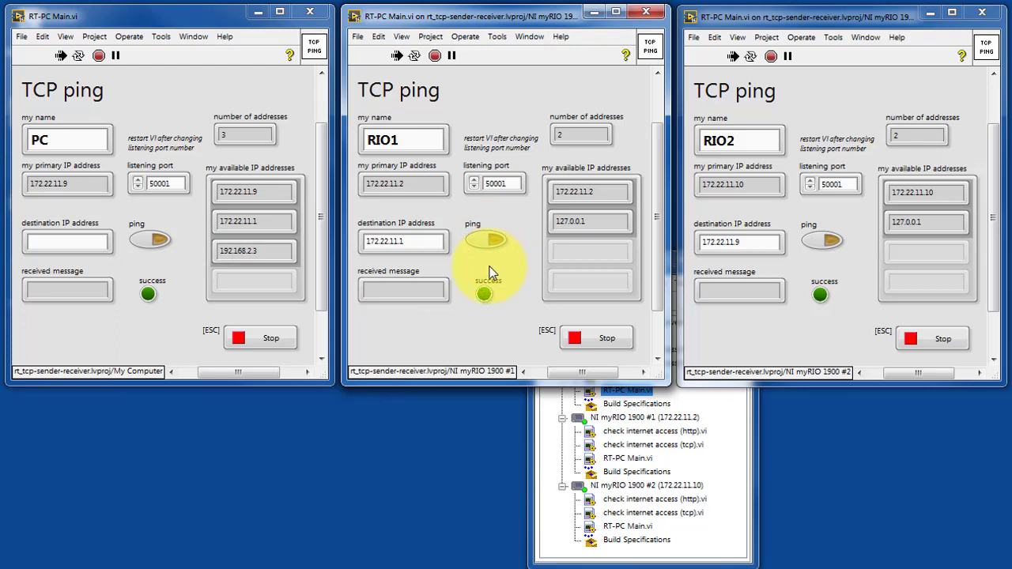
# Copy RIO2's 172.22.11.10 into the PC's destination IP, ping it, then switch ping off
pyautogui.moveTo(949, 194); pyautogui.dragTo(880, 200)
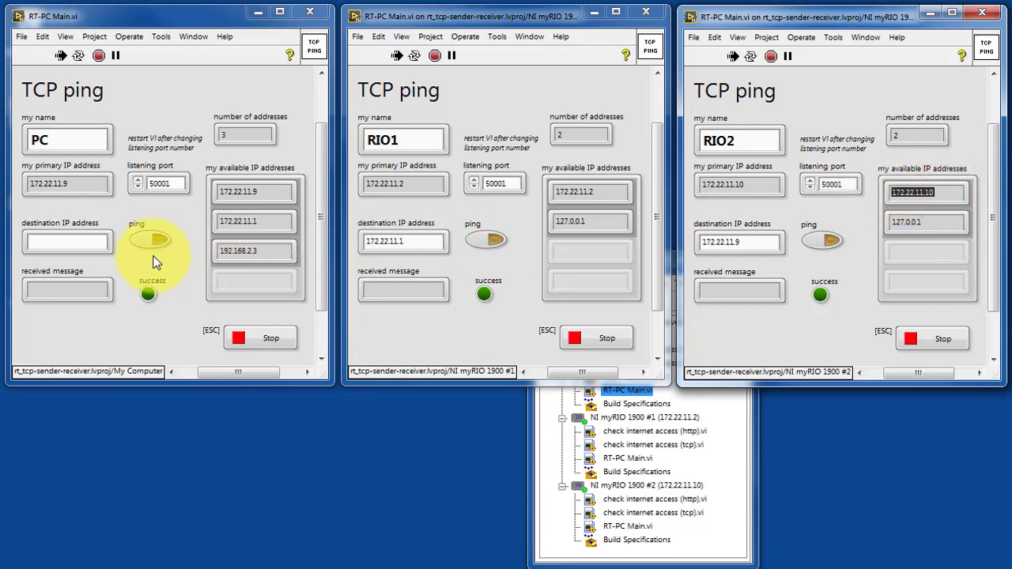
pyautogui.click(82, 245)
pyautogui.hotkey('ctrl', 'v')
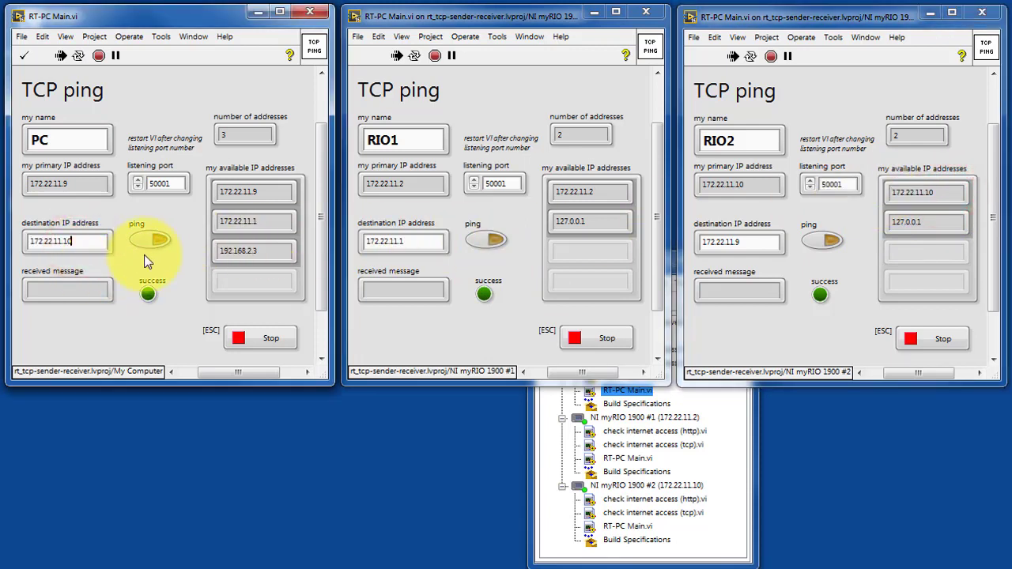
pyautogui.click(159, 247)
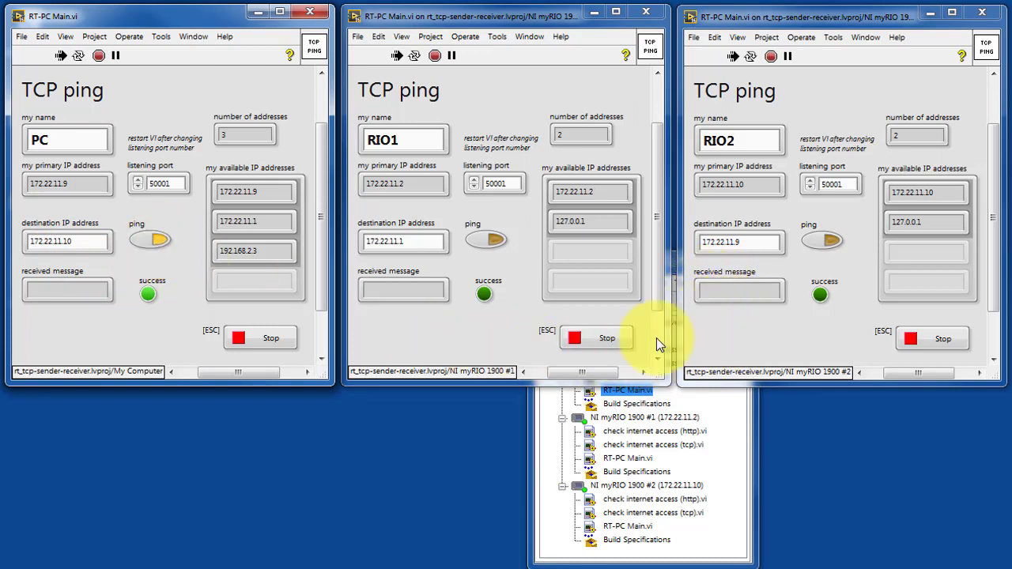
pyautogui.click(158, 240)
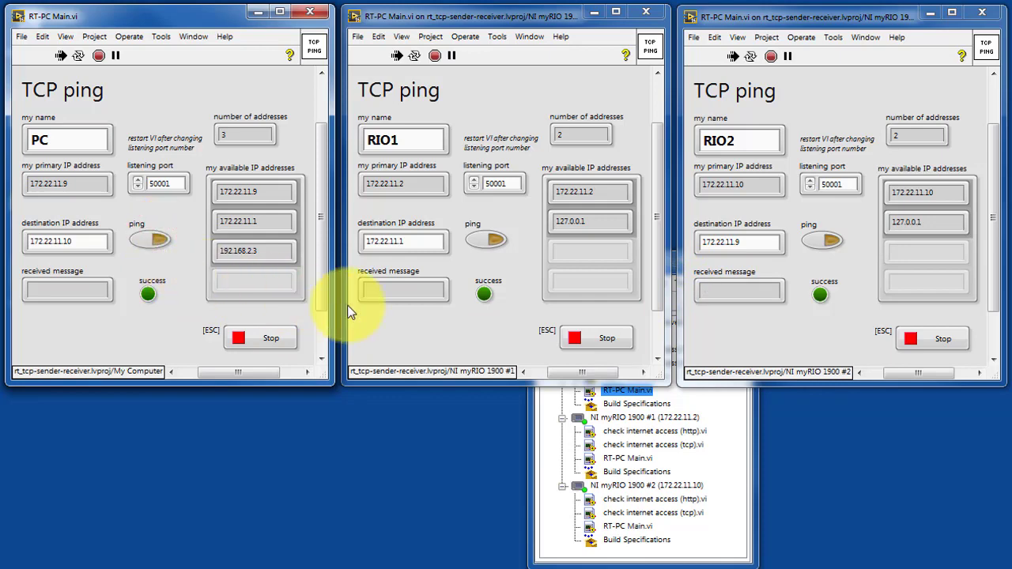
# Set RIO1's destination IP to 127.0.0.1, ping it, and switch the ping off
pyautogui.click(599, 222)
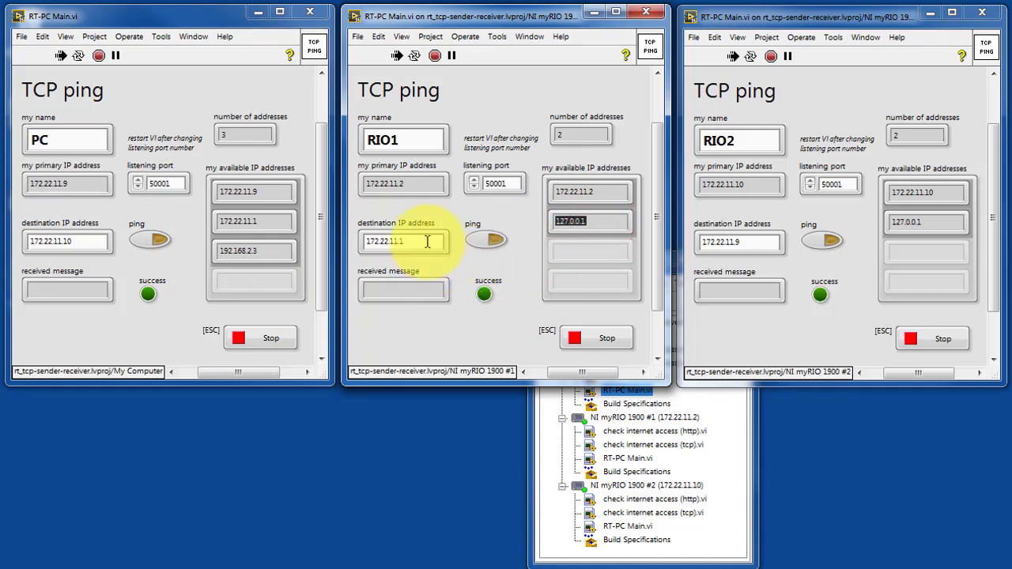
pyautogui.moveTo(415, 241); pyautogui.dragTo(372, 239)
pyautogui.hotkey('ctrl', 'v')
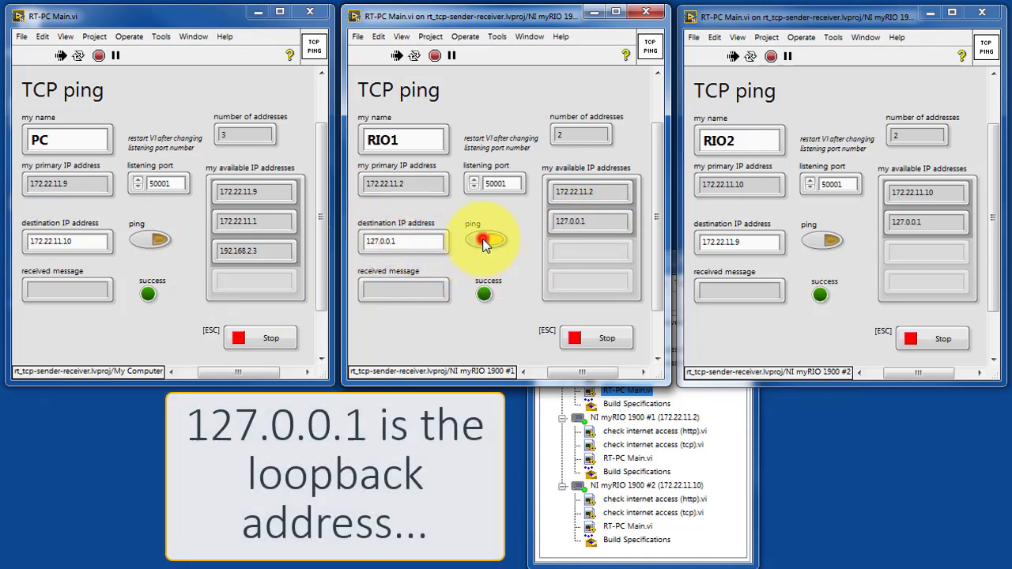
pyautogui.click(484, 241)
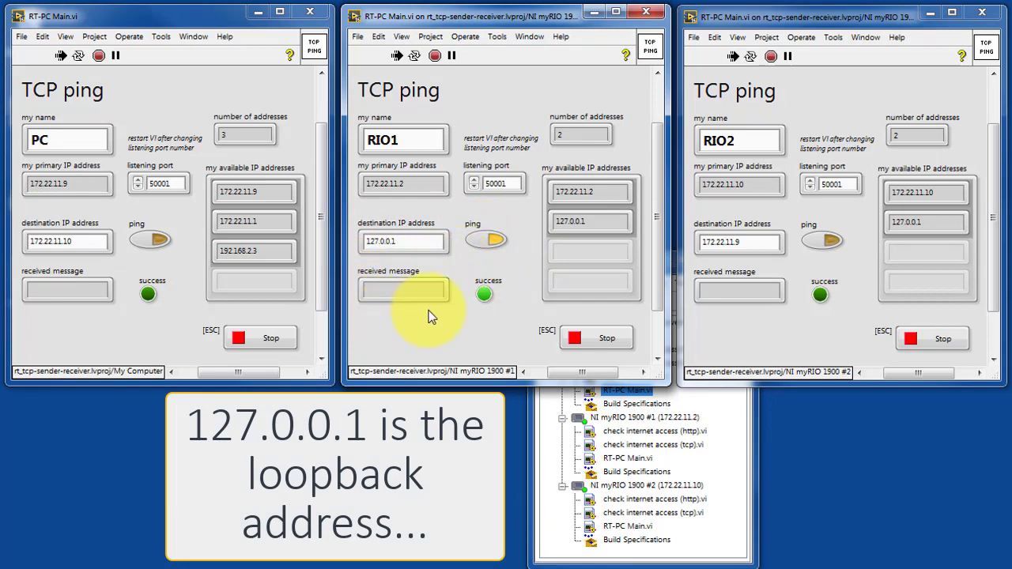
pyautogui.click(495, 241)
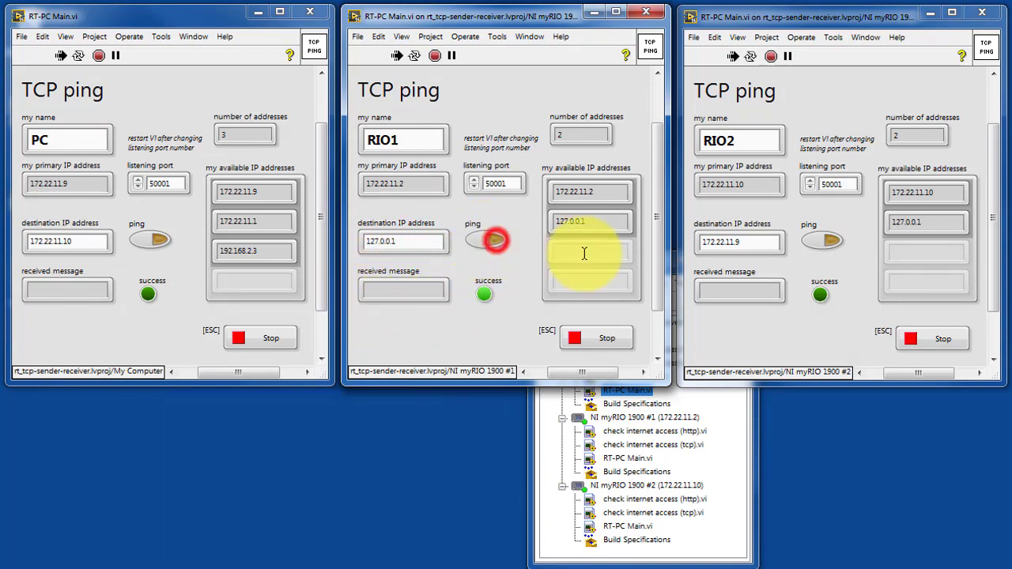
# Set RIO2's destination IP to 127.0.0.1, ping it, and switch the ping off
pyautogui.tripleClick(744, 242)
pyautogui.write('127.0.0.1')
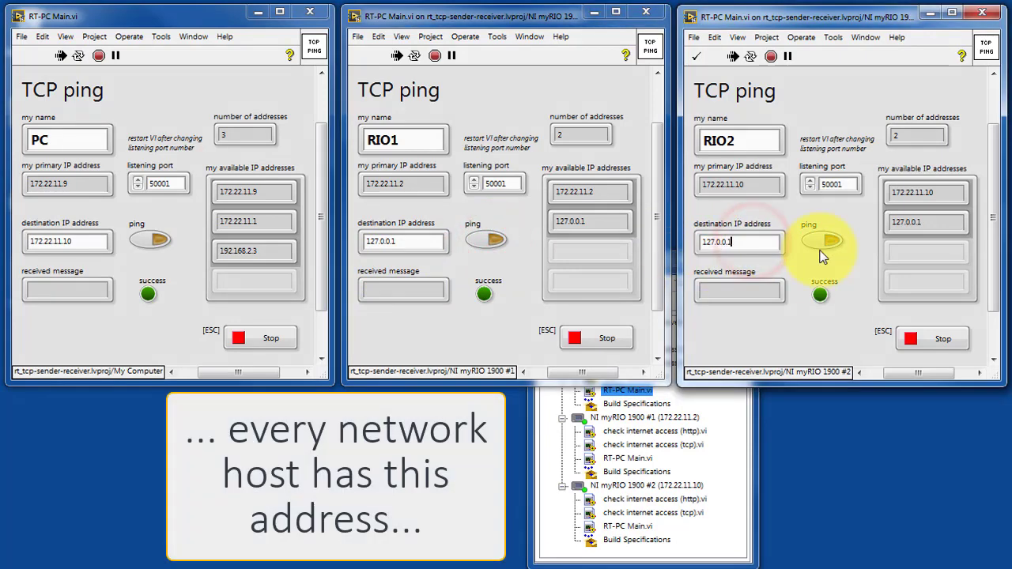
pyautogui.click(823, 241)
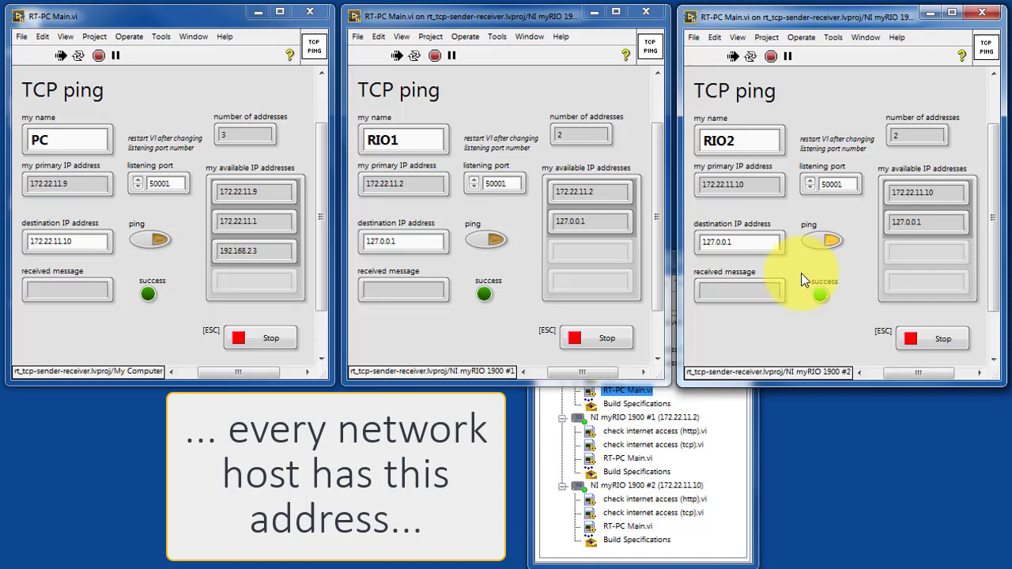
pyautogui.click(830, 240)
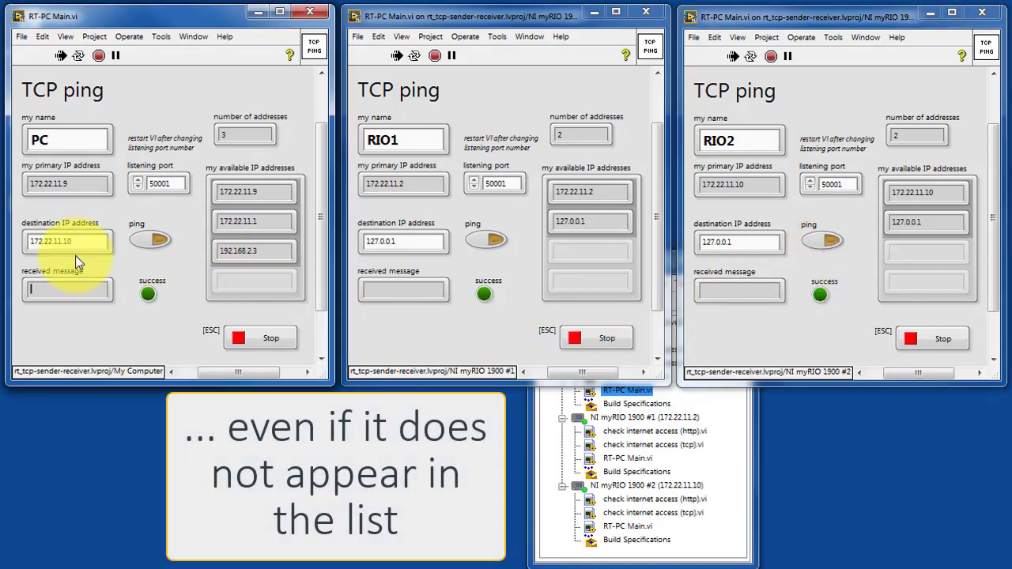
# Set the PC's destination IP to 127.0.0.1, ping it, and switch the ping off
pyautogui.moveTo(79, 241); pyautogui.dragTo(4, 239)
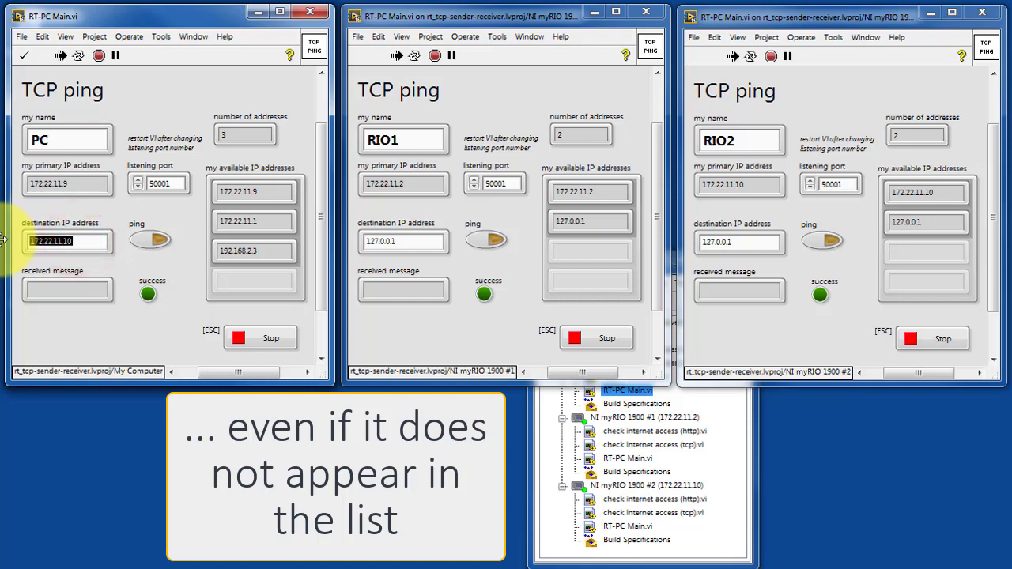
pyautogui.write('127.0.0.1')
pyautogui.click(154, 241)
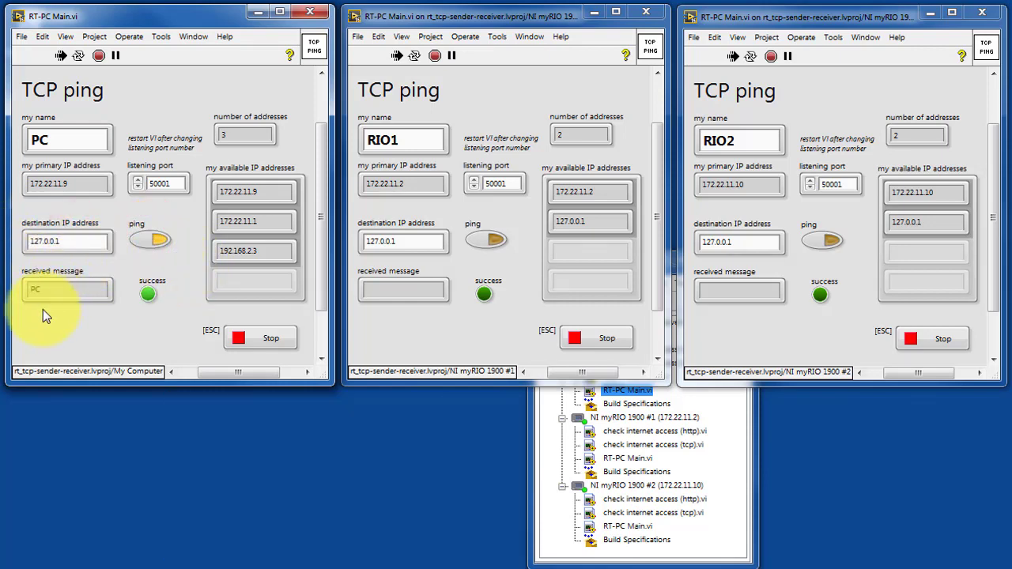
pyautogui.click(154, 239)
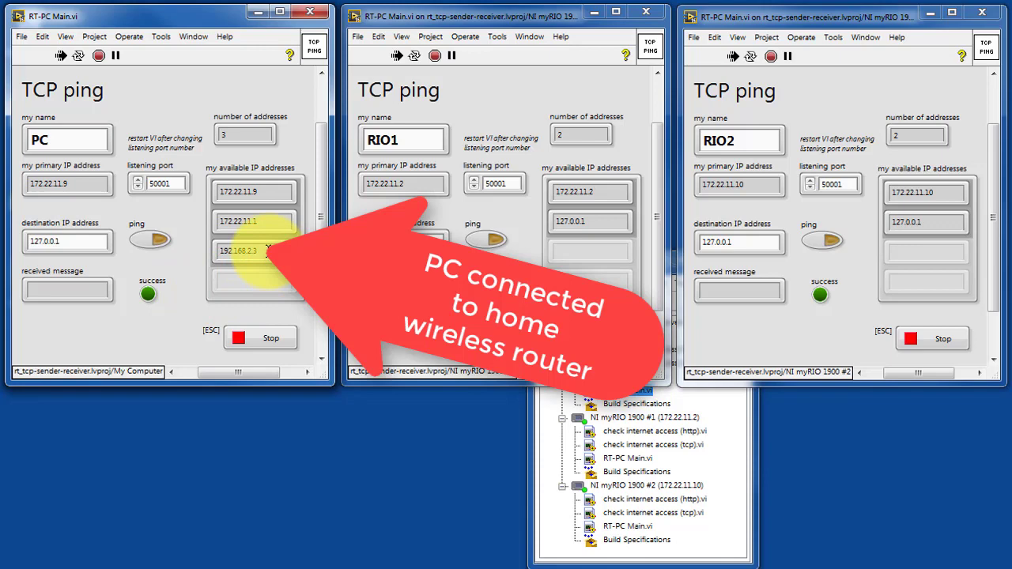
# Paste the PC's 192.168.2.3 into RIO1's destination IP, ping, and dismiss Error 59
pyautogui.moveTo(265, 250); pyautogui.dragTo(204, 242)
pyautogui.hotkey('ctrl', 'c')
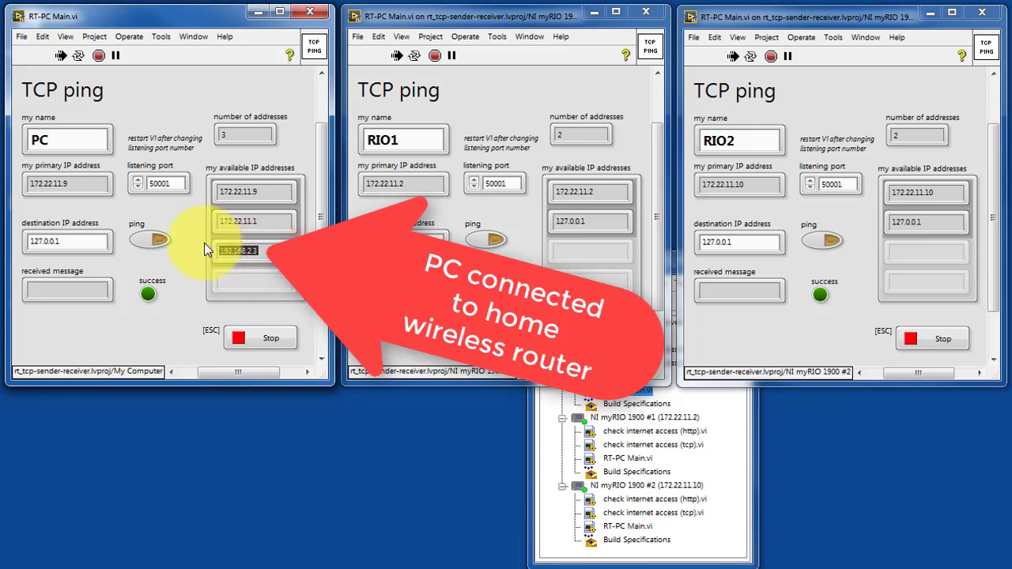
pyautogui.moveTo(412, 242); pyautogui.dragTo(348, 245)
pyautogui.hotkey('ctrl', 'v')
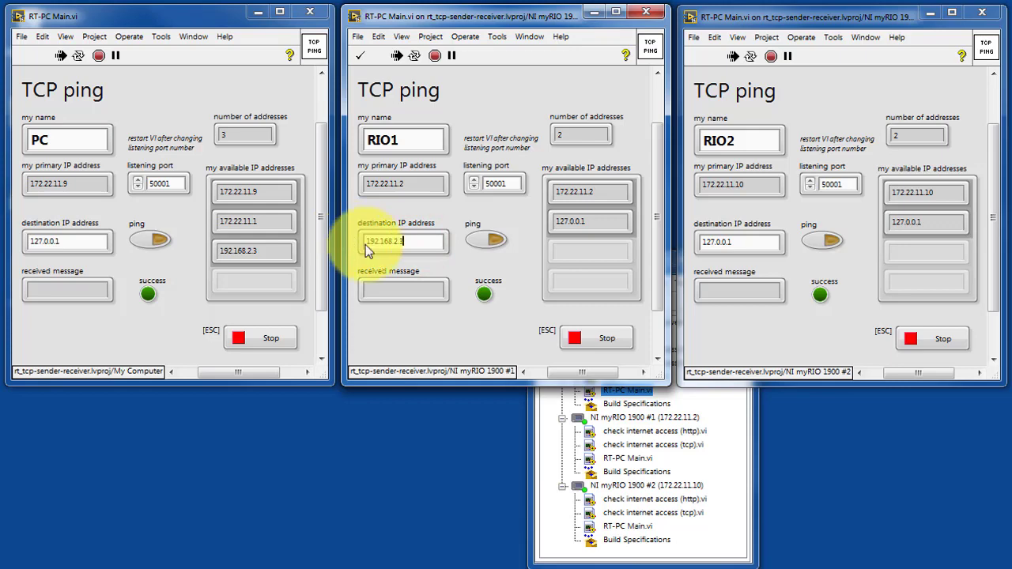
pyautogui.click(480, 242)
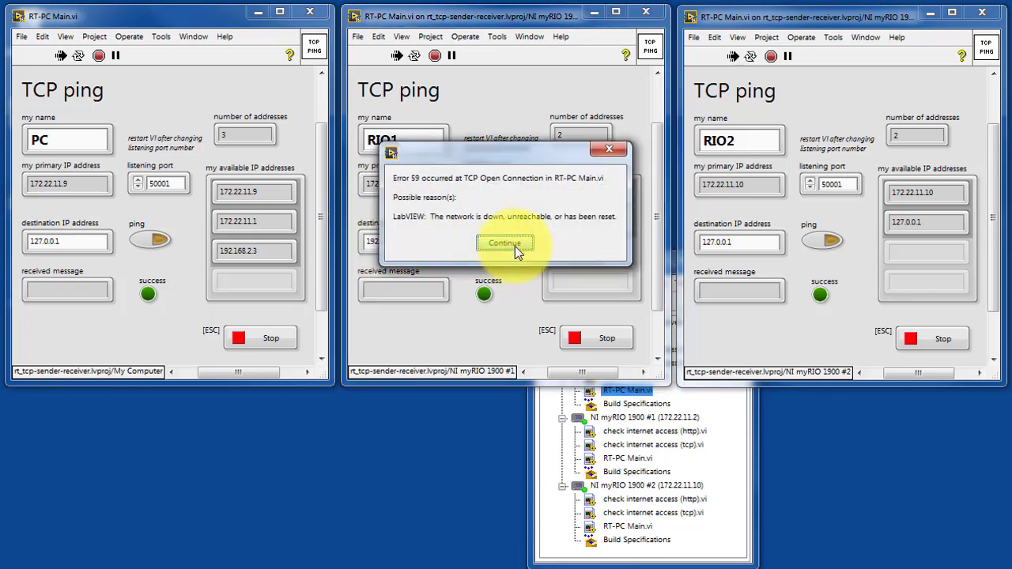
pyautogui.click(508, 243)
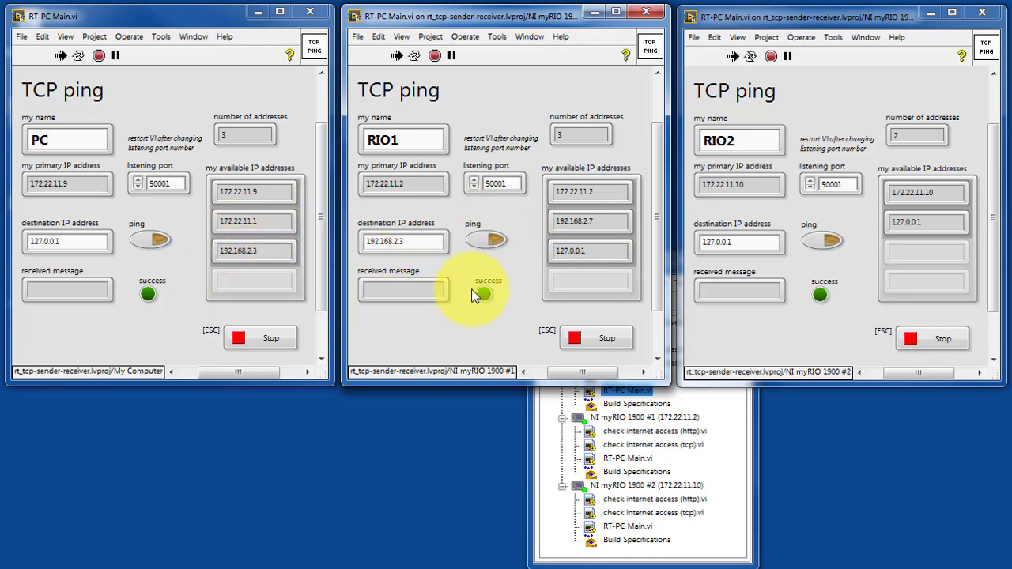
# Ping 192.168.2.3 from RIO1 again, then switch the ping off
pyautogui.click(491, 242)
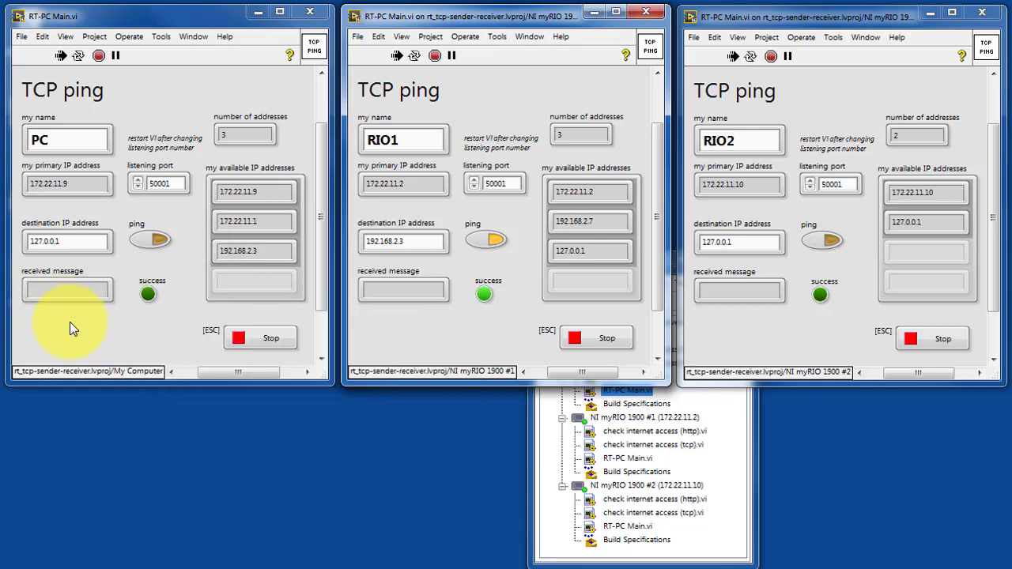
pyautogui.click(488, 240)
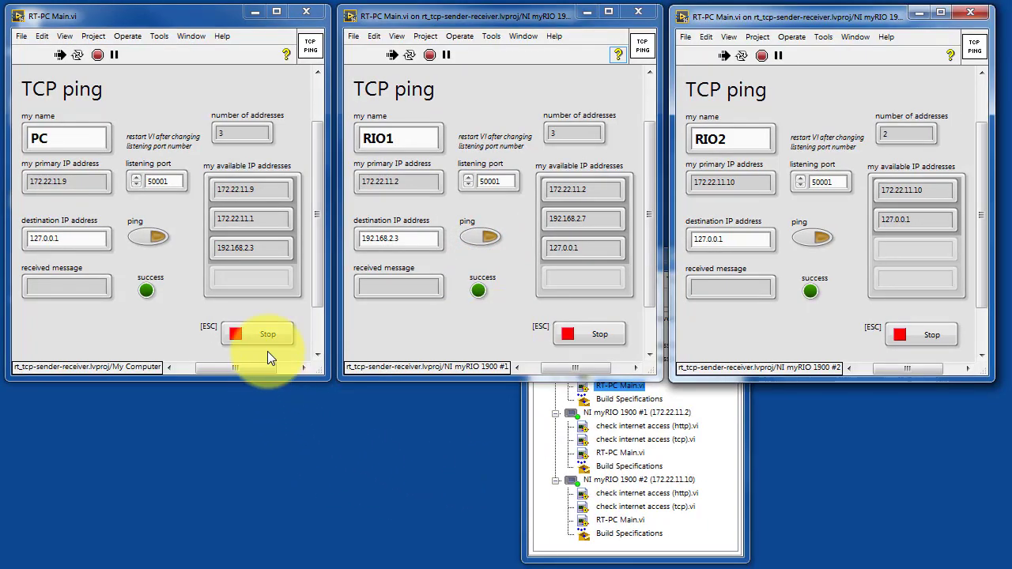
# Halt the running TCP ping VIs on the PC, RIO1 and RIO2 front panels in turn
pyautogui.click(262, 338)
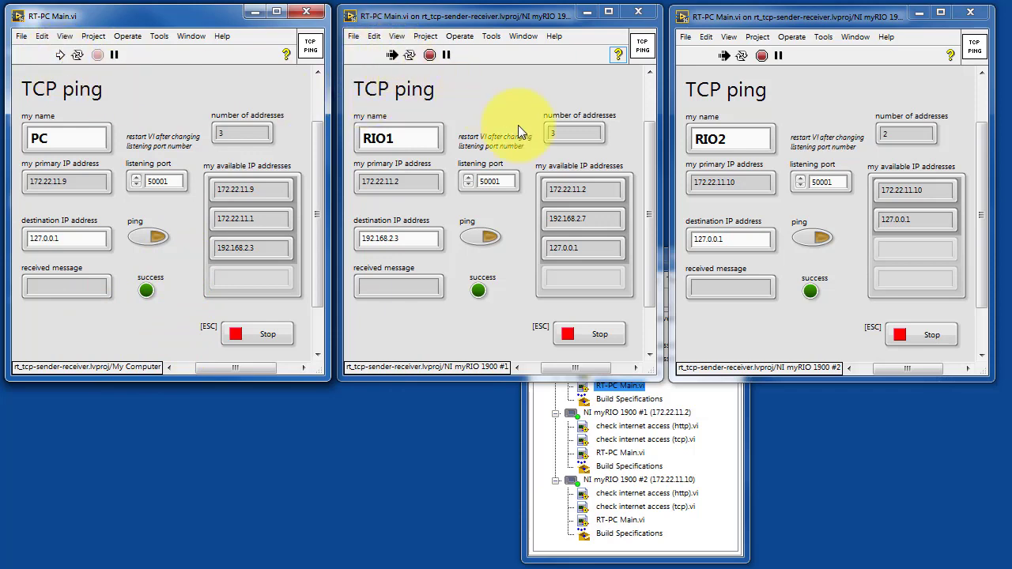
pyautogui.click(603, 336)
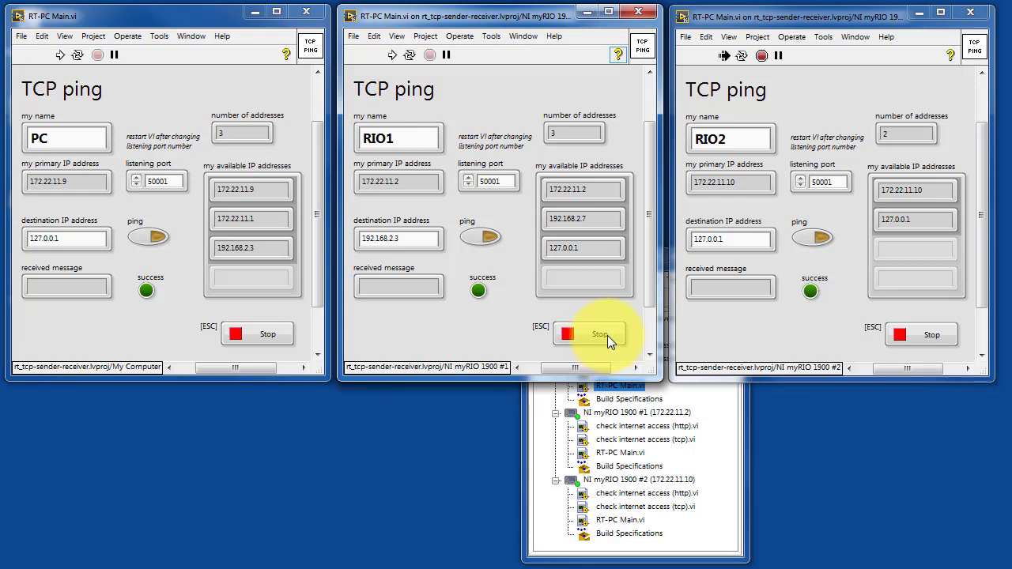
pyautogui.click(933, 336)
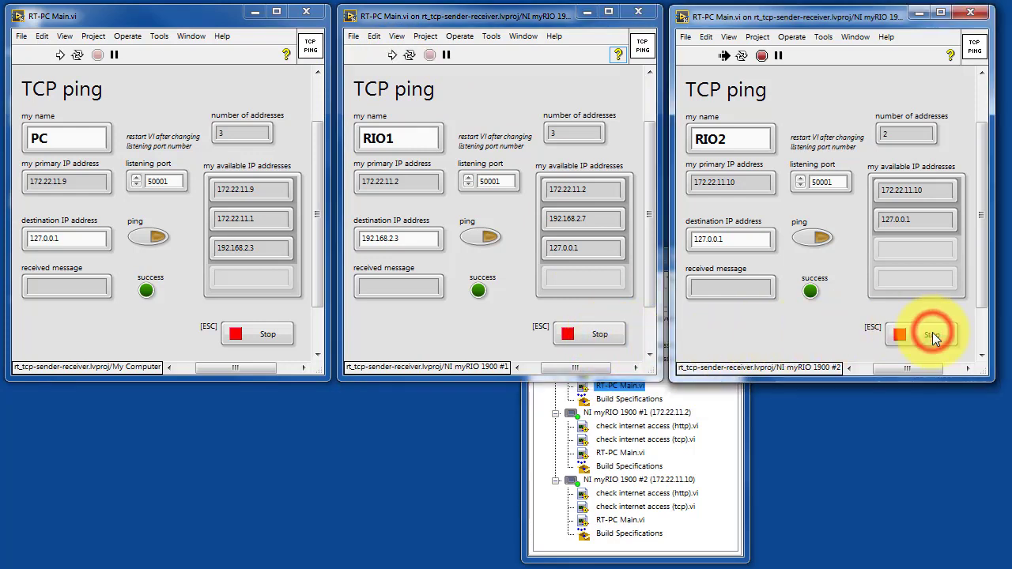